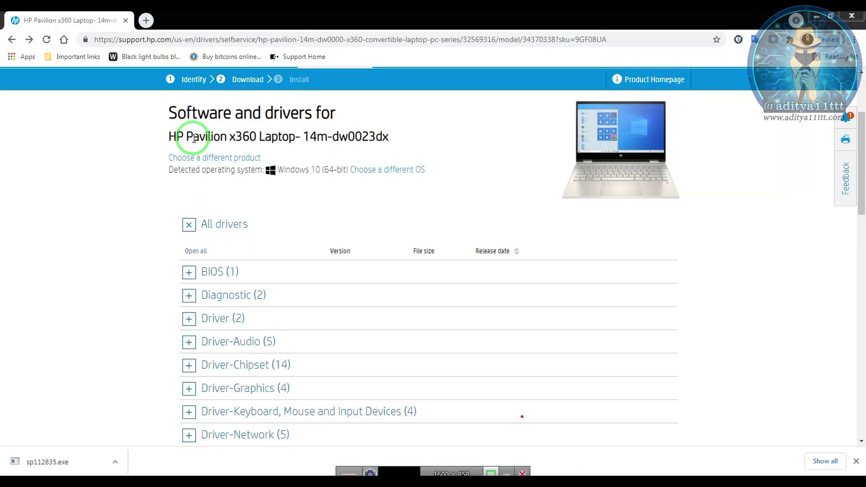
# Download the HP BIOS firmware pack sp112835.exe from the BIOS category and dismiss the popup.
pyautogui.moveTo(194, 140); pyautogui.dragTo(241, 141)
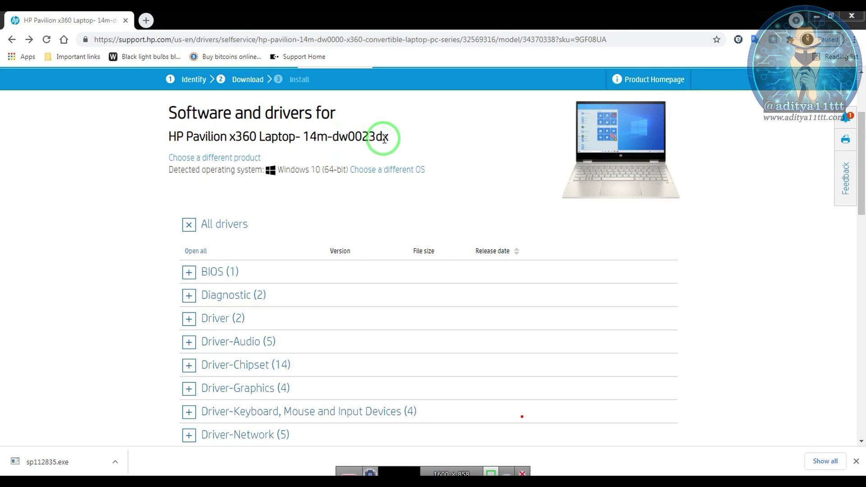
pyautogui.click(604, 275)
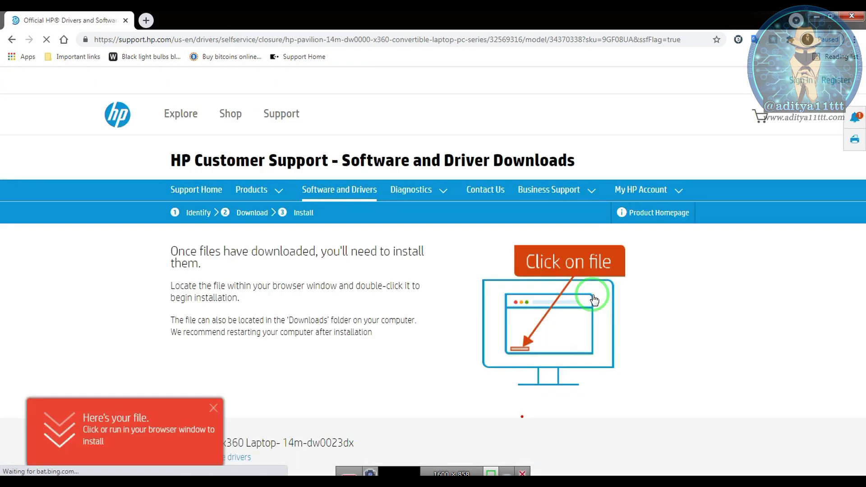
pyautogui.click(213, 408)
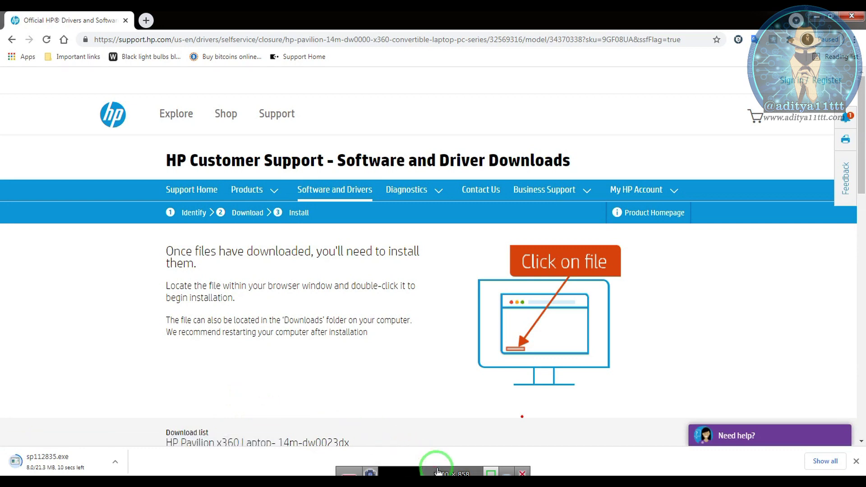
# Open the unpacked sp112835 folder inside Downloads.
pyautogui.click(522, 481)
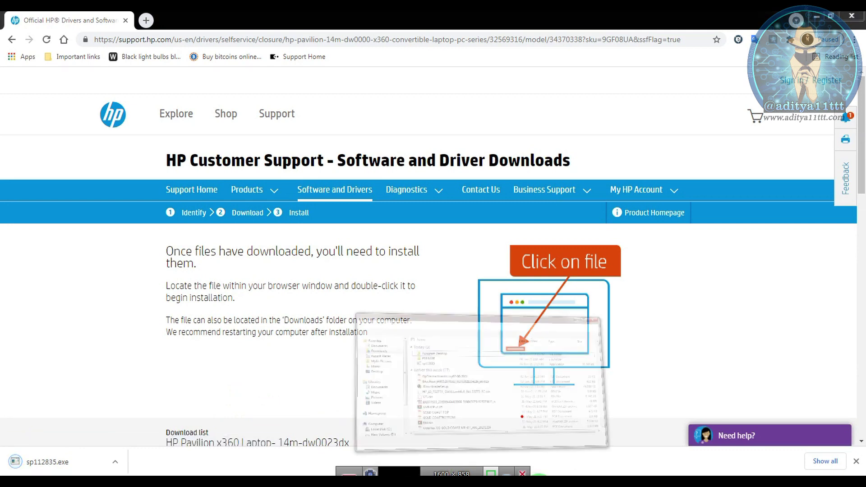
pyautogui.click(311, 233)
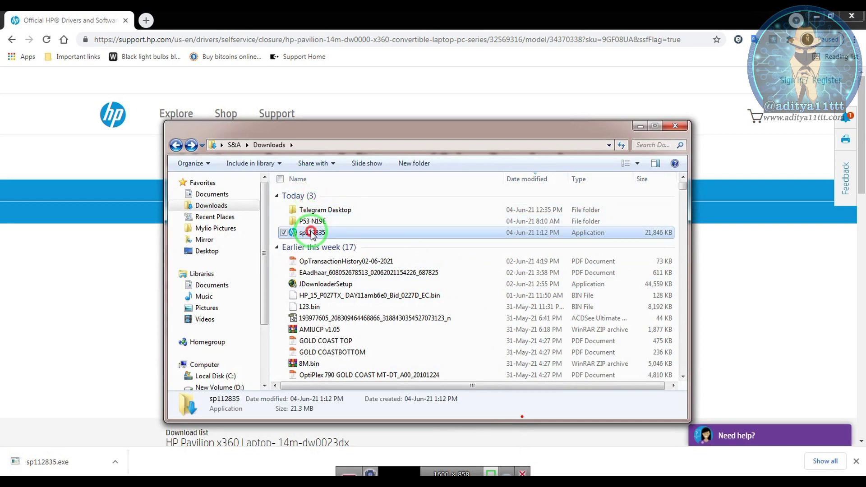
pyautogui.rightClick(310, 232)
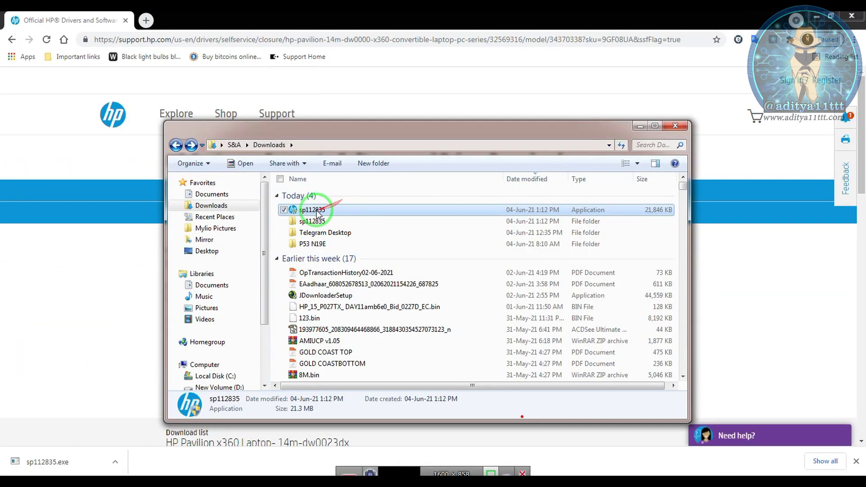
pyautogui.click(337, 221)
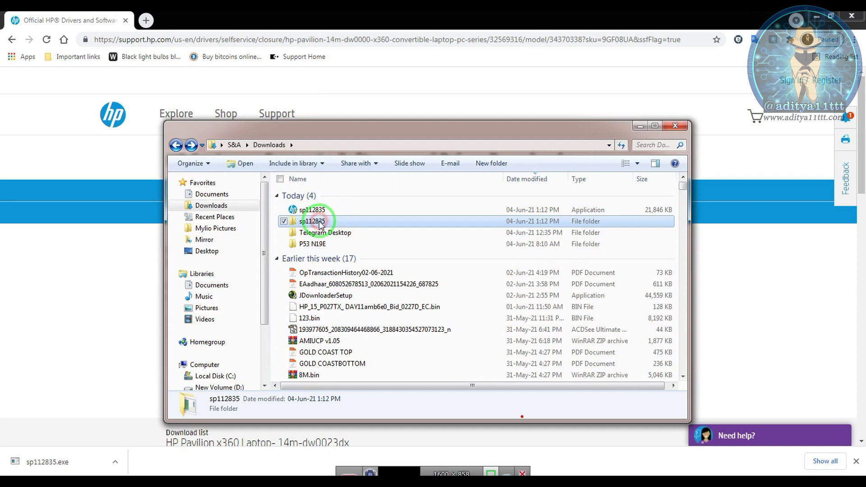
pyautogui.doubleClick(318, 222)
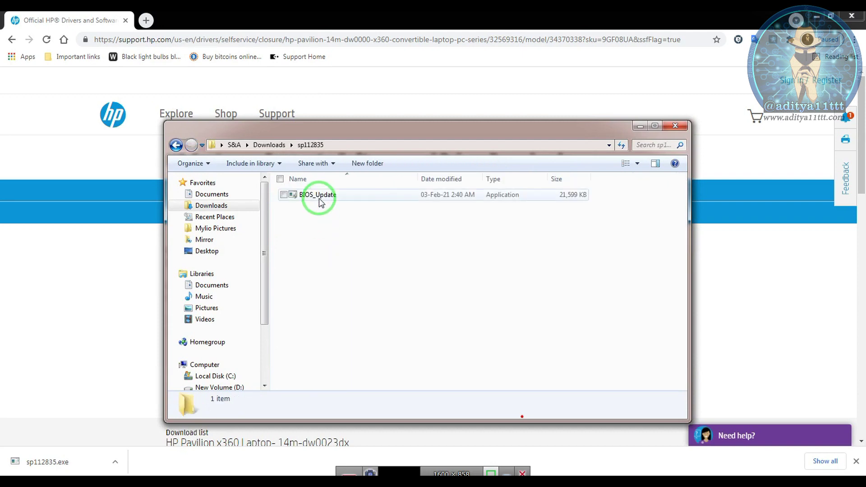
# Try extracting BIOS_Update.exe with 7-Zip, which fails as not an archive, and close the error.
pyautogui.doubleClick(320, 198)
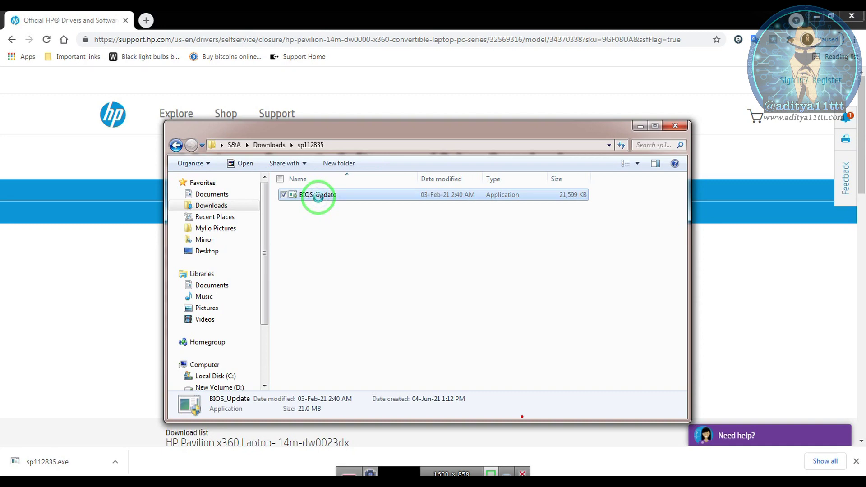
pyautogui.rightClick(318, 197)
pyautogui.moveTo(203, 188)
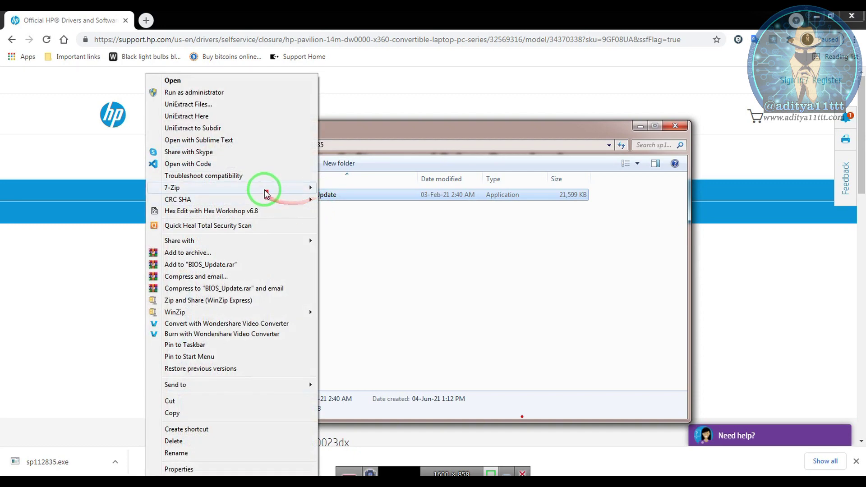
pyautogui.click(265, 191)
pyautogui.click(363, 239)
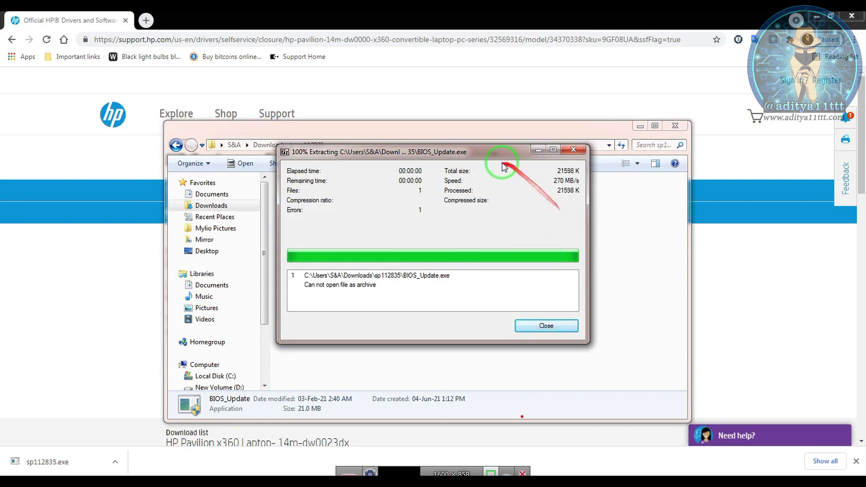
pyautogui.moveTo(486, 156)
pyautogui.mouseDown()
pyautogui.moveTo(453, 161)
pyautogui.moveTo(224, 141)
pyautogui.mouseUp()
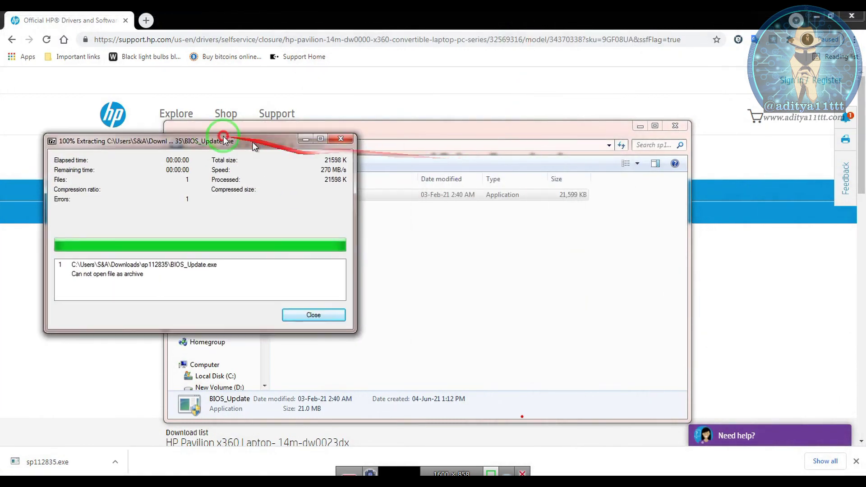
pyautogui.click(290, 135)
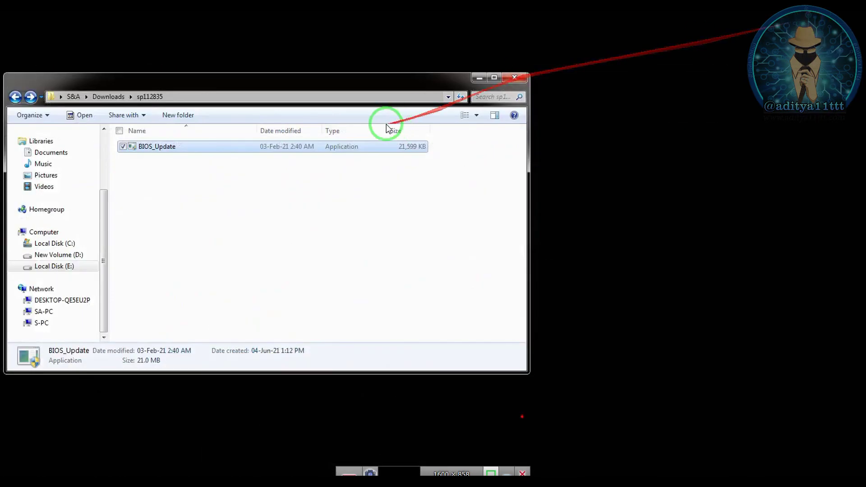
# Shrink and narrow the sp112835 Explorer window and move it to the top of the screen.
pyautogui.moveTo(281, 73); pyautogui.dragTo(298, 233)
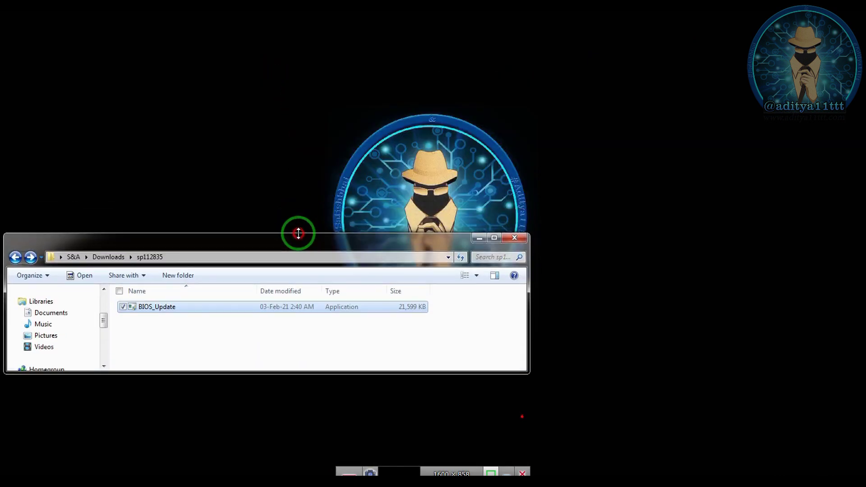
pyautogui.moveTo(528, 333); pyautogui.dragTo(243, 316)
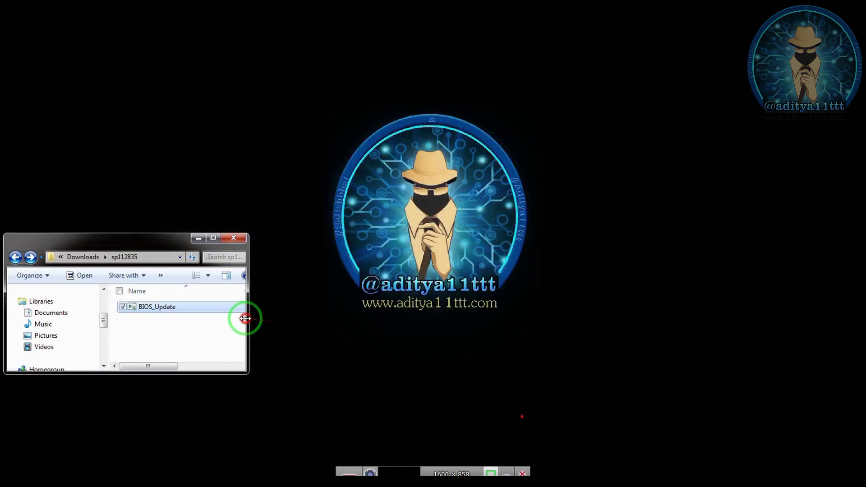
pyautogui.moveTo(155, 242); pyautogui.dragTo(152, 23)
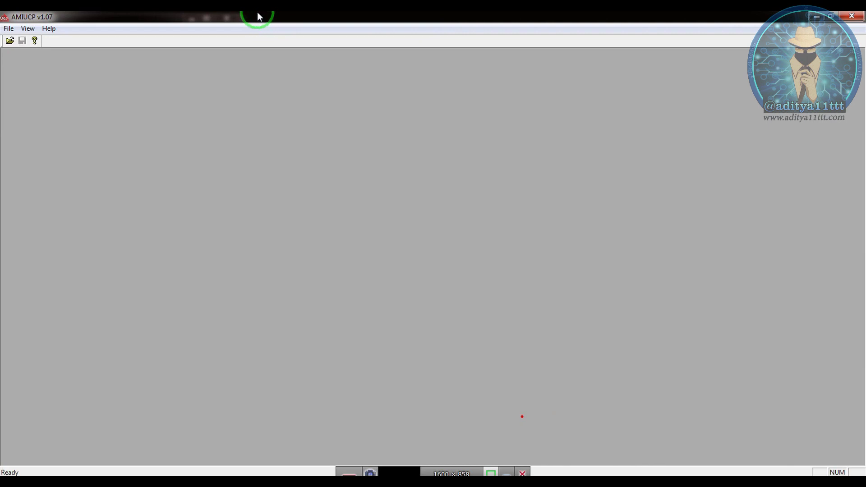
# Start opening a file in AMIUCP and browse to the S&A user's Downloads folder.
pyautogui.click(10, 28)
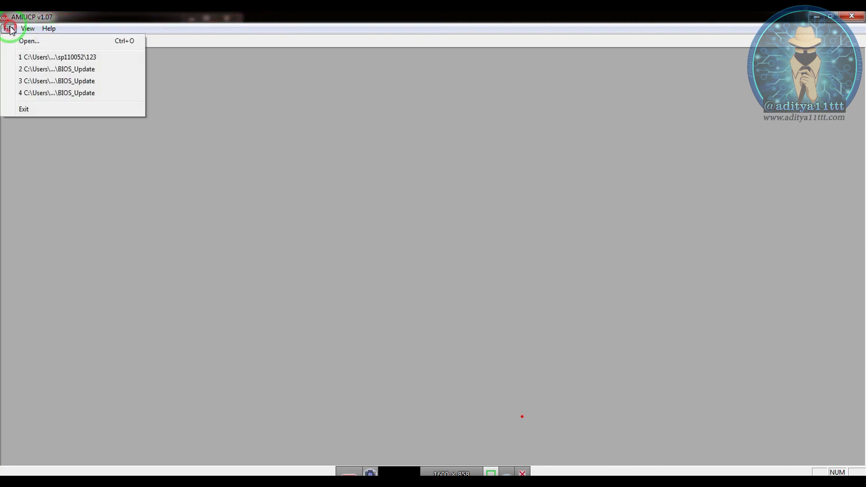
pyautogui.click(16, 41)
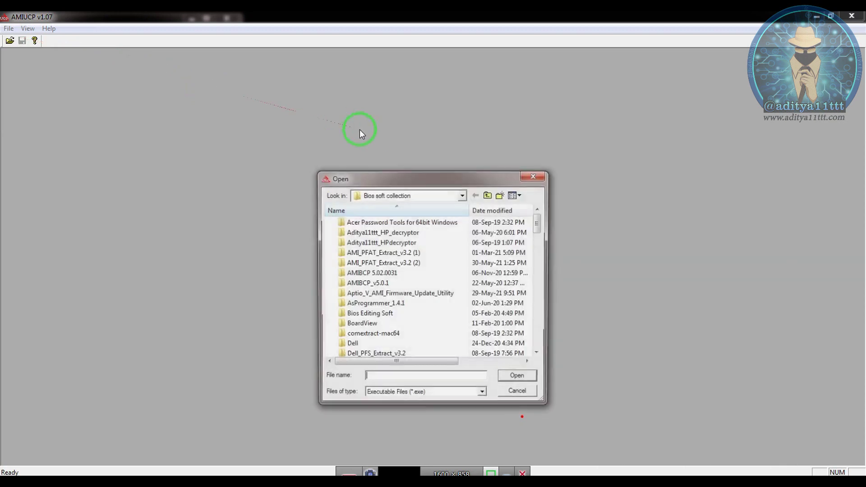
pyautogui.click(493, 195)
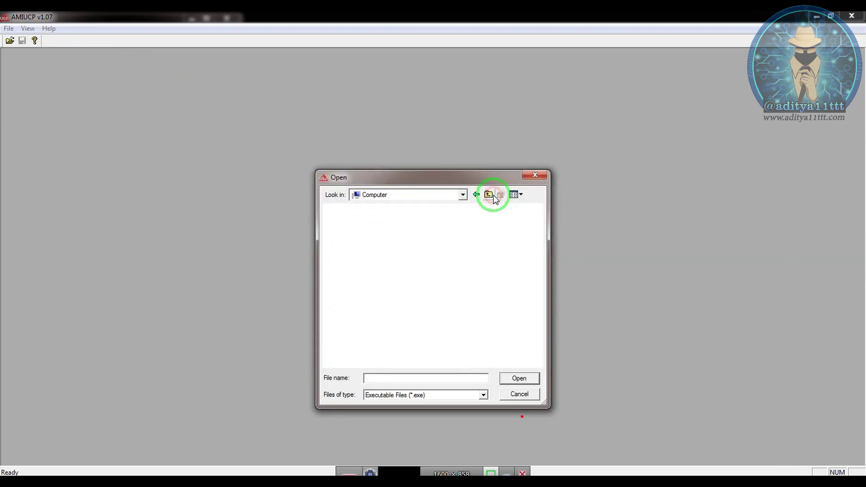
pyautogui.click(490, 196)
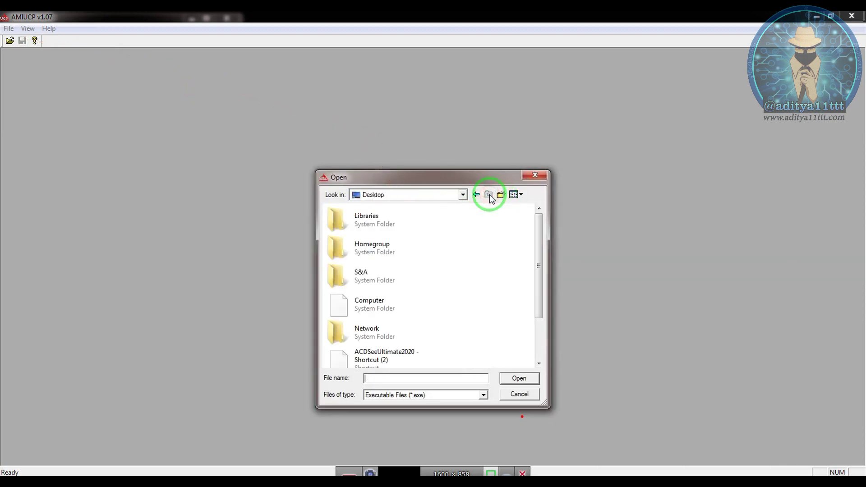
pyautogui.click(352, 276)
pyautogui.doubleClick(352, 276)
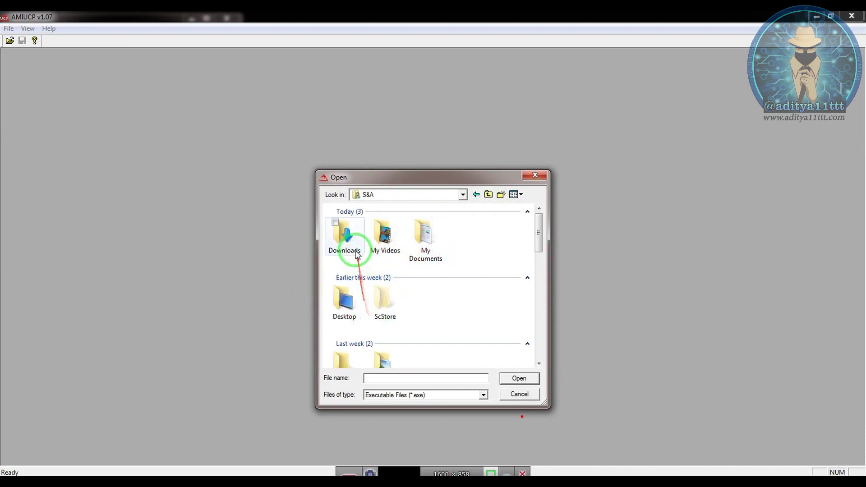
pyautogui.doubleClick(347, 237)
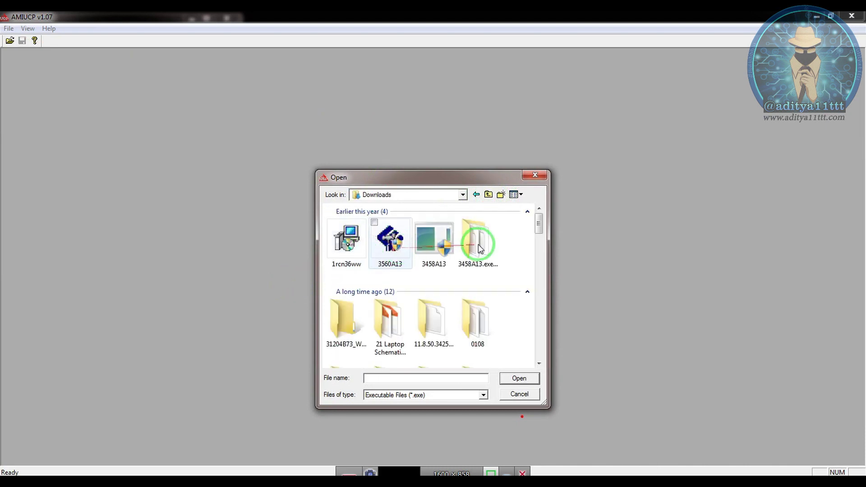
pyautogui.scroll(6, 442, 239)
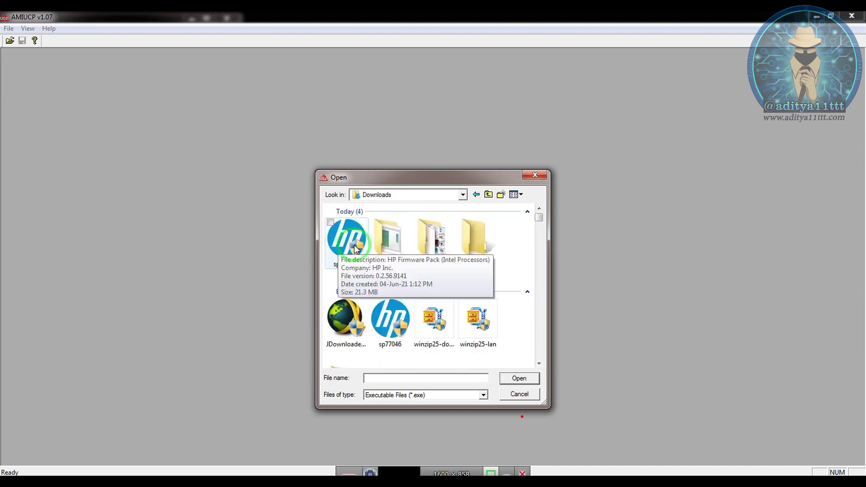
pyautogui.click(403, 247)
pyautogui.doubleClick(403, 247)
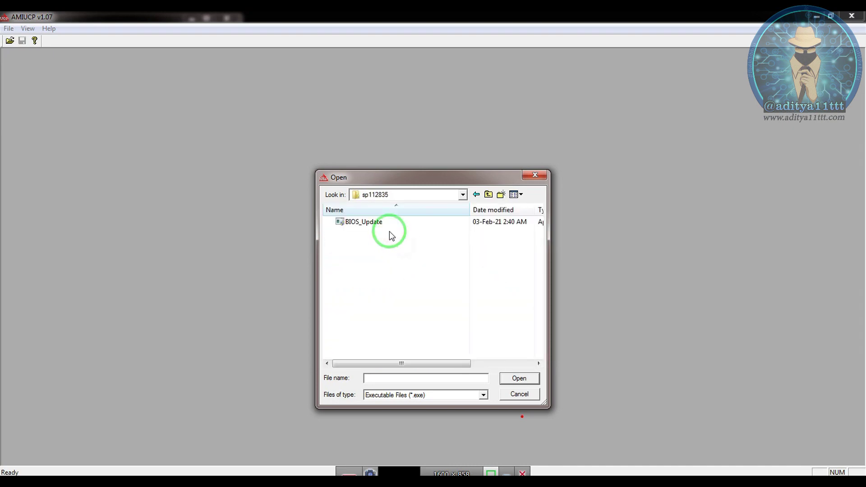
pyautogui.doubleClick(374, 222)
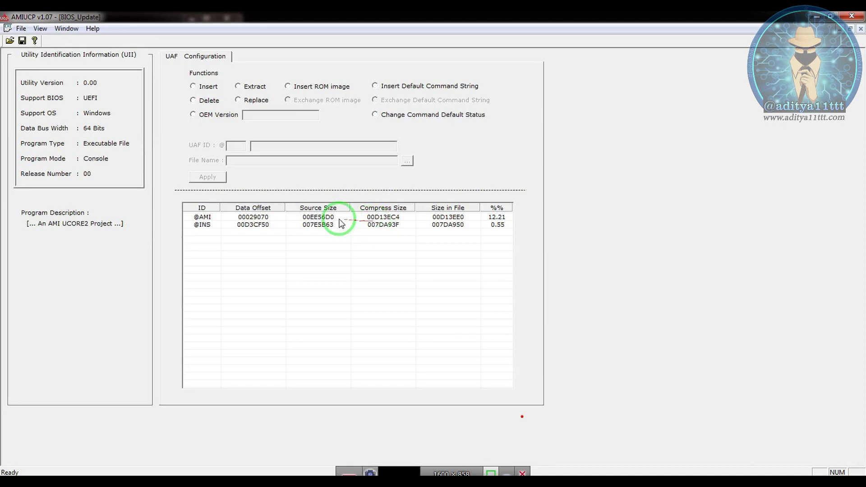
pyautogui.click(216, 218)
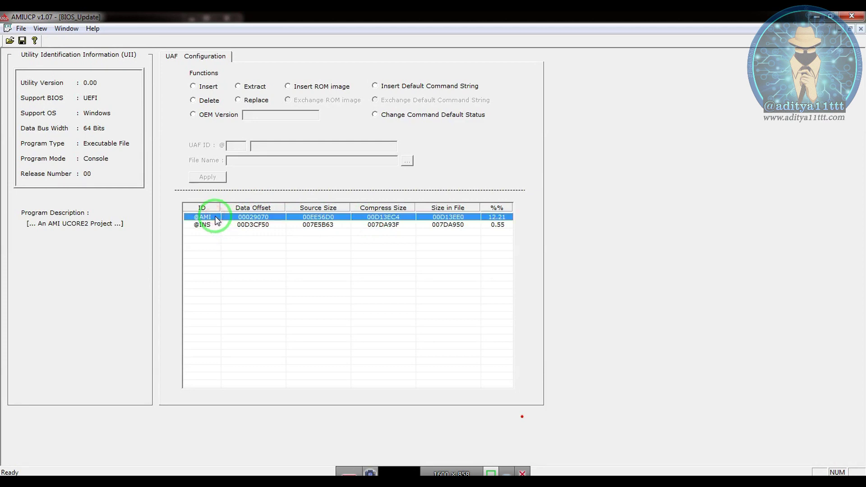
pyautogui.click(256, 87)
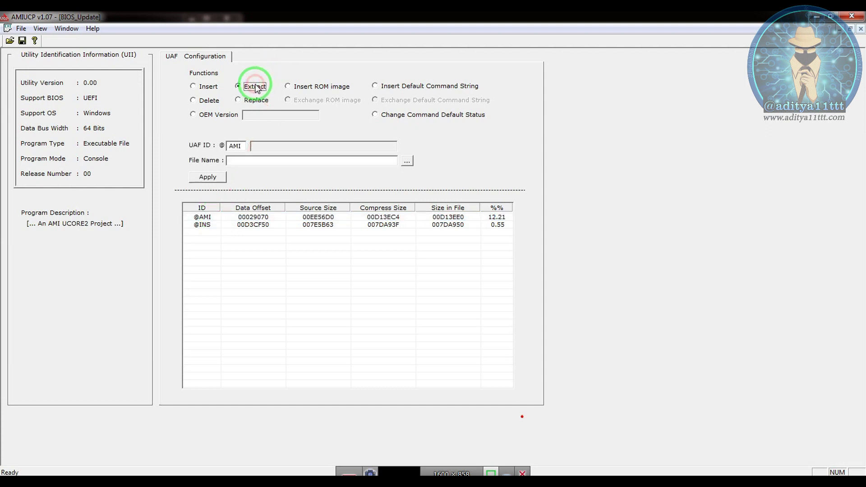
pyautogui.click(407, 161)
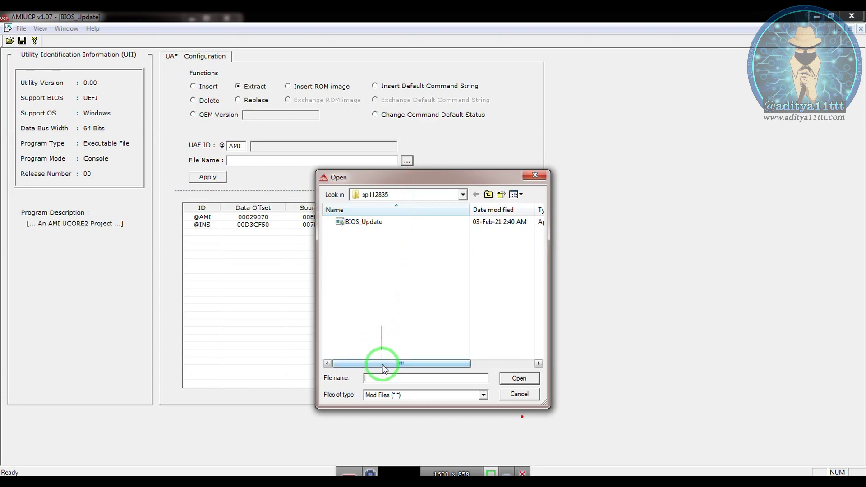
pyautogui.click(377, 377)
pyautogui.write('123')
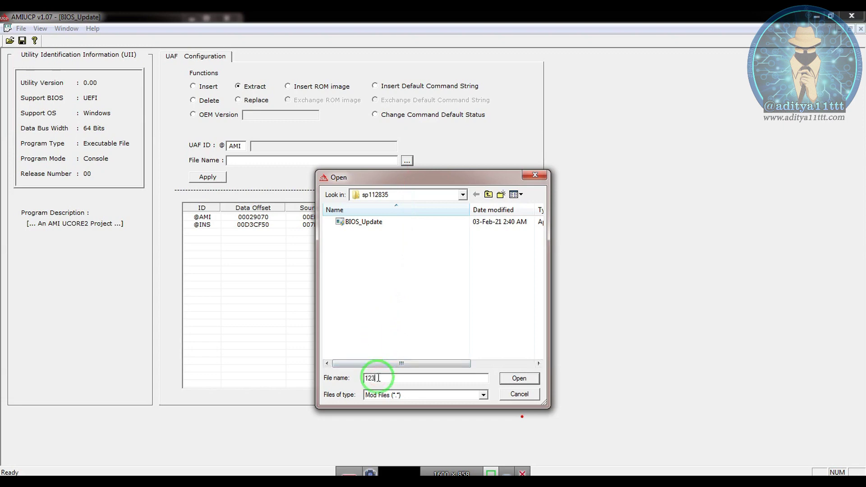
pyautogui.click(519, 378)
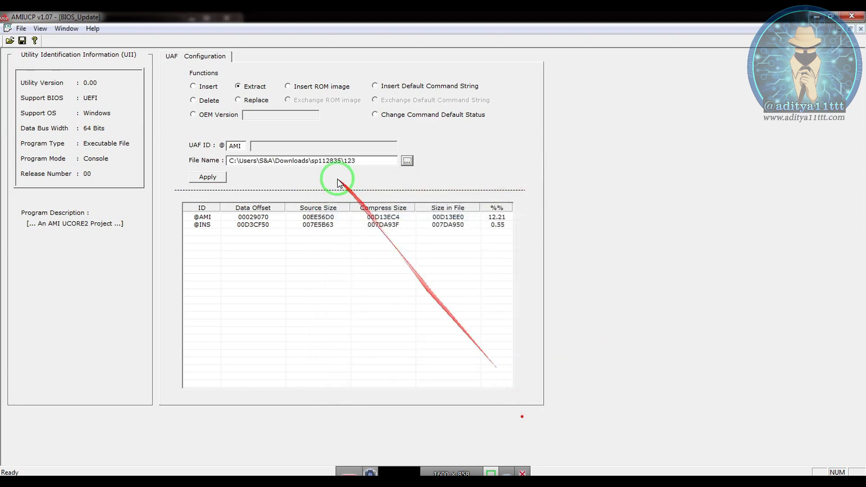
pyautogui.click(209, 177)
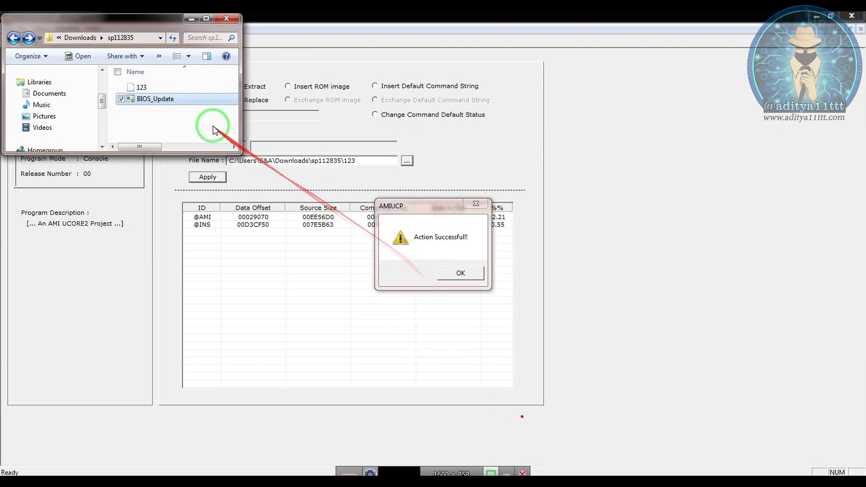
# Enlarge the Explorer window to check the new 14.8 MB 123 file's details.
pyautogui.moveTo(247, 122); pyautogui.dragTo(506, 170)
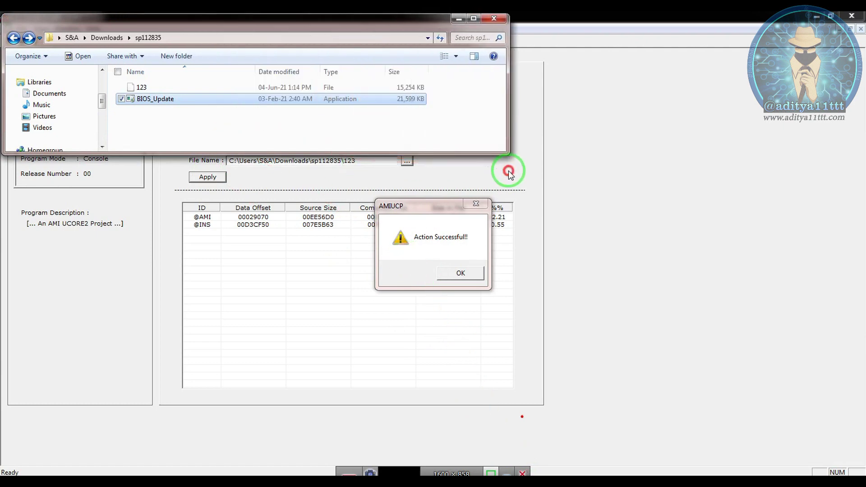
pyautogui.click(387, 87)
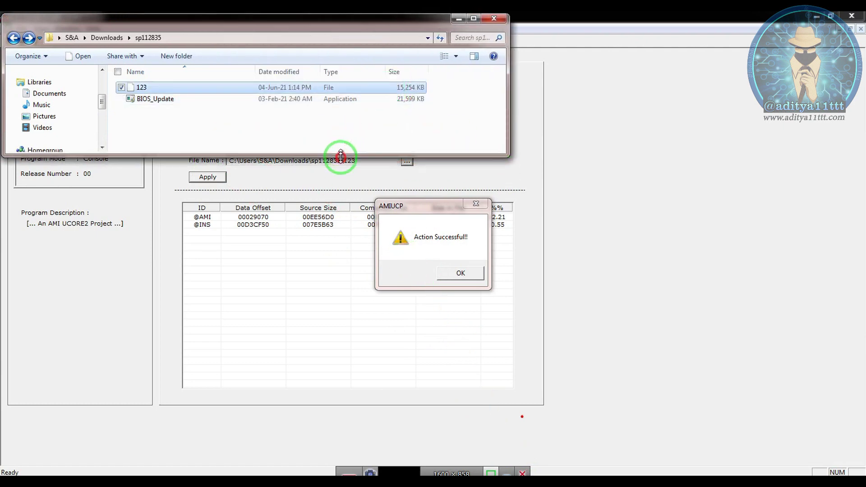
pyautogui.moveTo(336, 153); pyautogui.dragTo(336, 252)
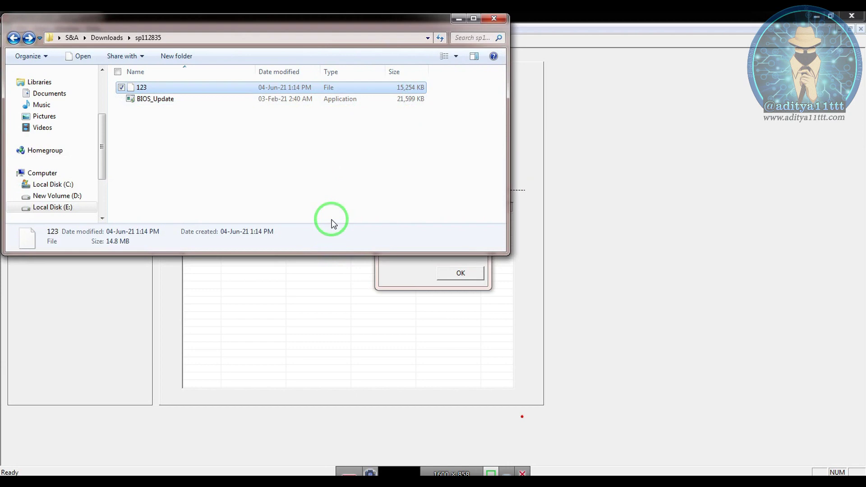
# Dismiss the success message, close AMIUCP, and drag 123 into HxD to see its MZ header.
pyautogui.click(453, 272)
pyautogui.click(852, 16)
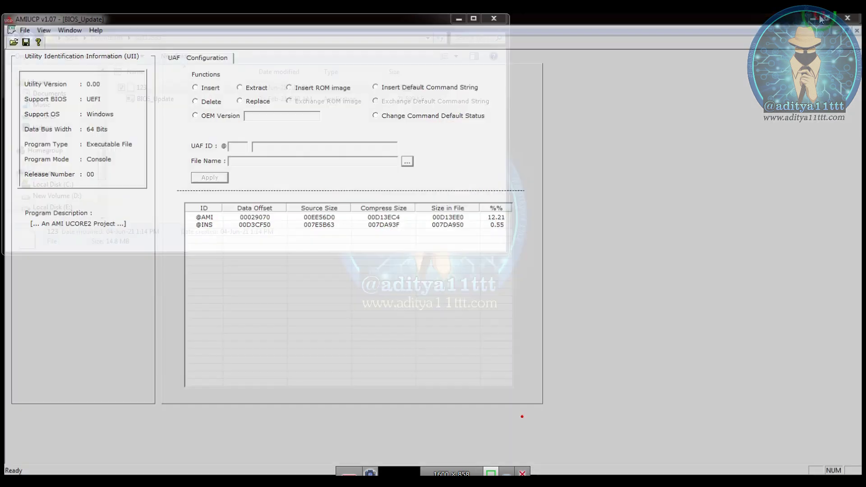
pyautogui.moveTo(148, 90)
pyautogui.mouseDown()
pyautogui.moveTo(166, 90)
pyautogui.moveTo(193, 256)
pyautogui.moveTo(158, 460)
pyautogui.moveTo(284, 319)
pyautogui.mouseUp()
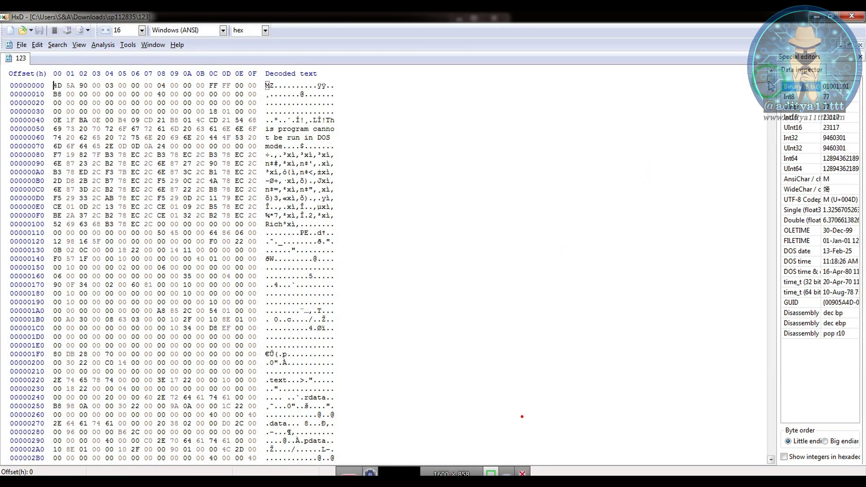
pyautogui.moveTo(770, 86)
pyautogui.mouseDown()
pyautogui.moveTo(778, 219)
pyautogui.moveTo(803, 260)
pyautogui.moveTo(796, 81)
pyautogui.mouseUp()
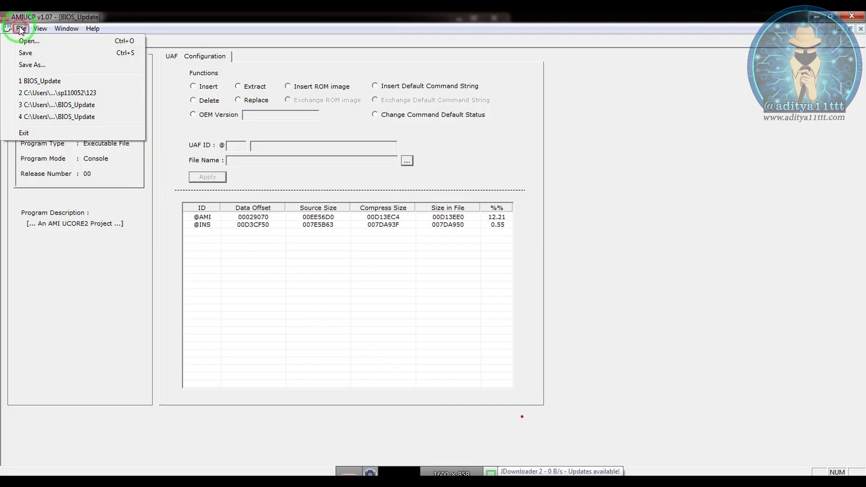
# Open the extracted 123 file in AMIUCP using the All Files type filter.
pyautogui.click(25, 37)
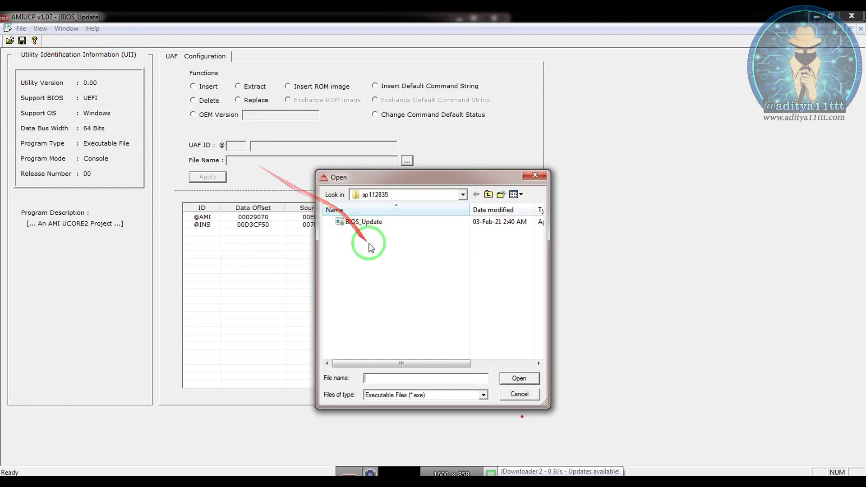
pyautogui.click(484, 396)
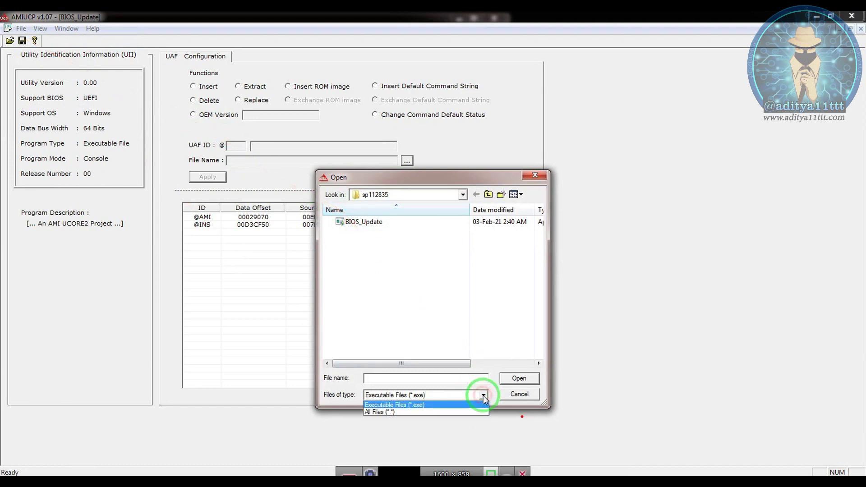
pyautogui.click(467, 411)
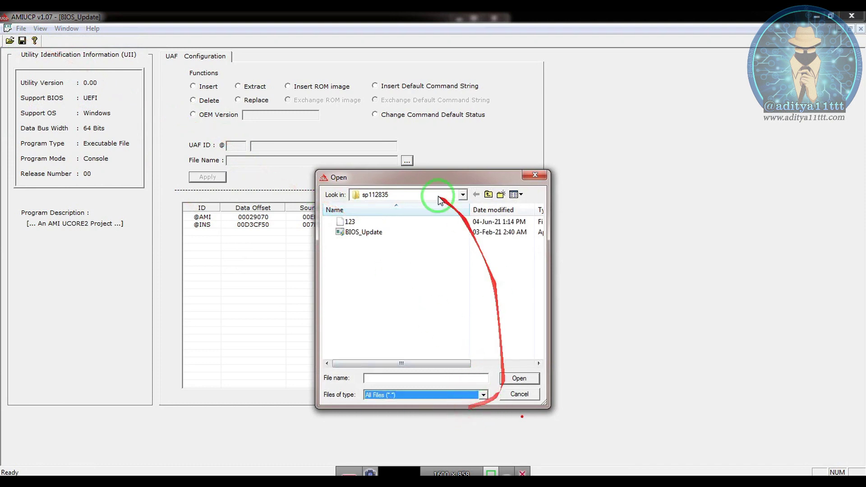
pyautogui.doubleClick(349, 221)
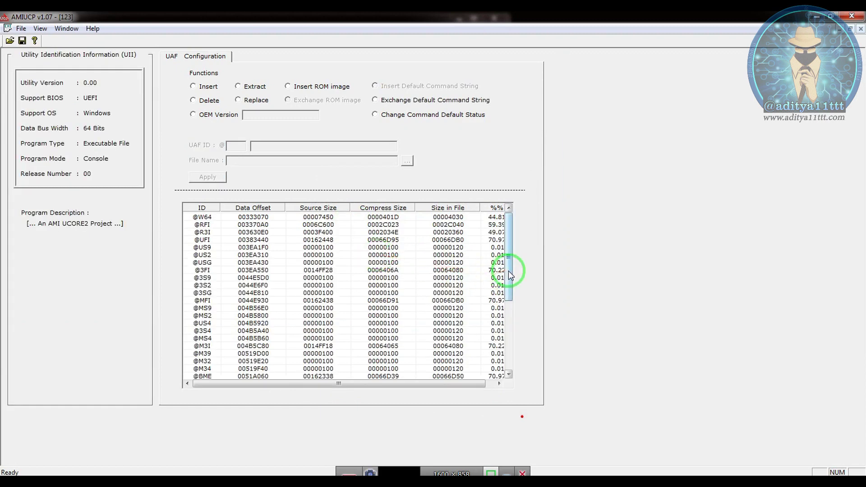
pyautogui.moveTo(509, 271); pyautogui.dragTo(518, 354)
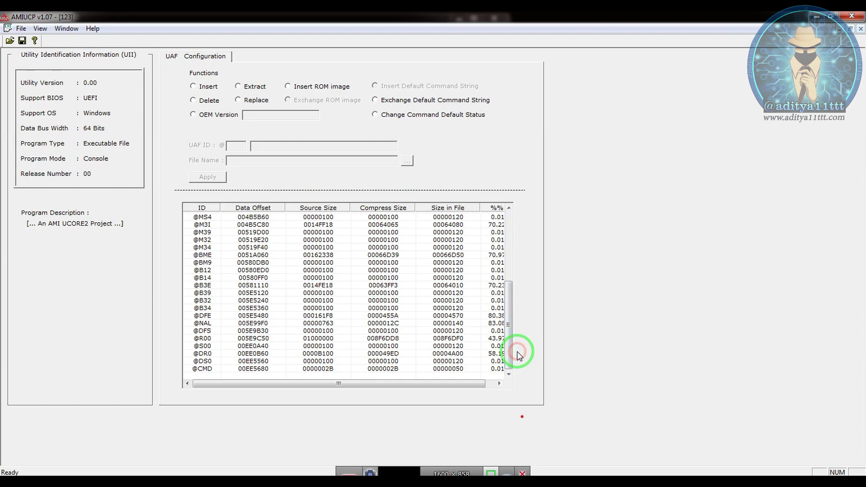
pyautogui.click(205, 339)
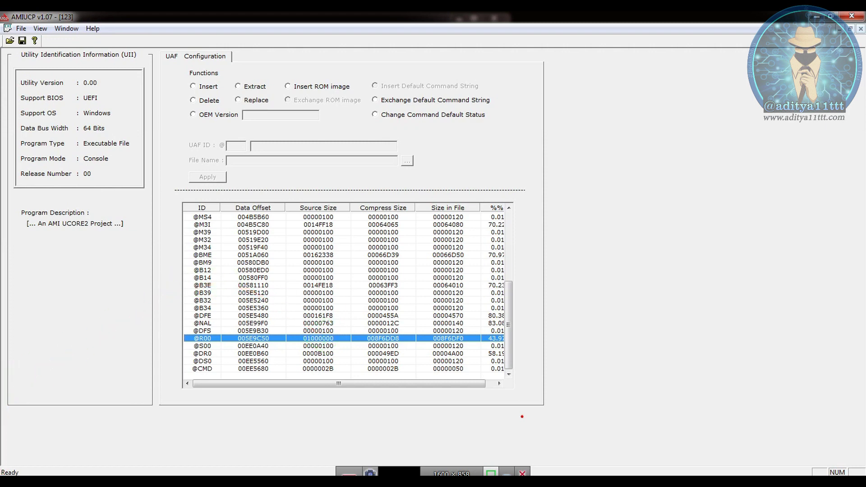
pyautogui.press('super+r')
pyautogui.press('Return')
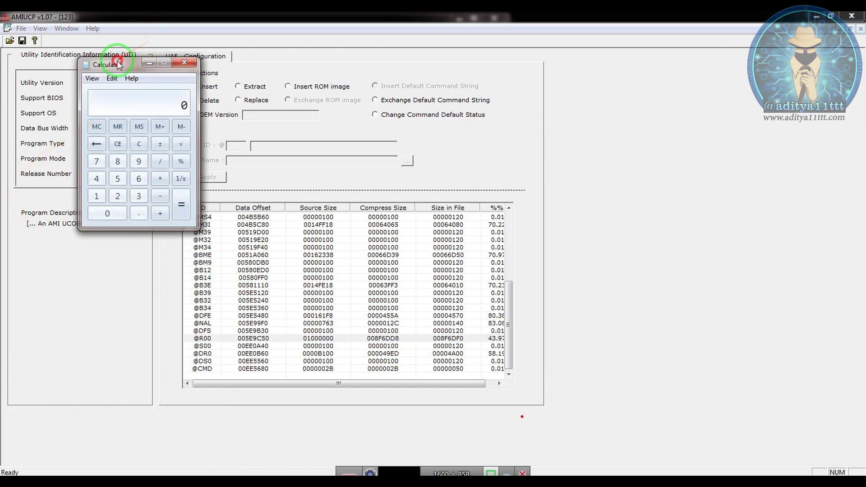
# Switch Calculator to Programmer mode and compute 1024 × 1024 = 1048576.
pyautogui.moveTo(123, 64)
pyautogui.mouseDown()
pyautogui.moveTo(679, 82)
pyautogui.moveTo(678, 75)
pyautogui.mouseUp()
pyautogui.click(649, 89)
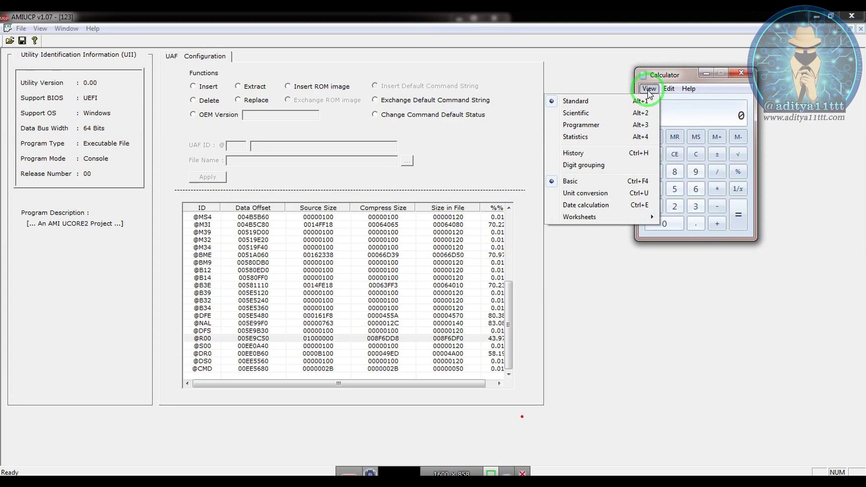
pyautogui.click(610, 125)
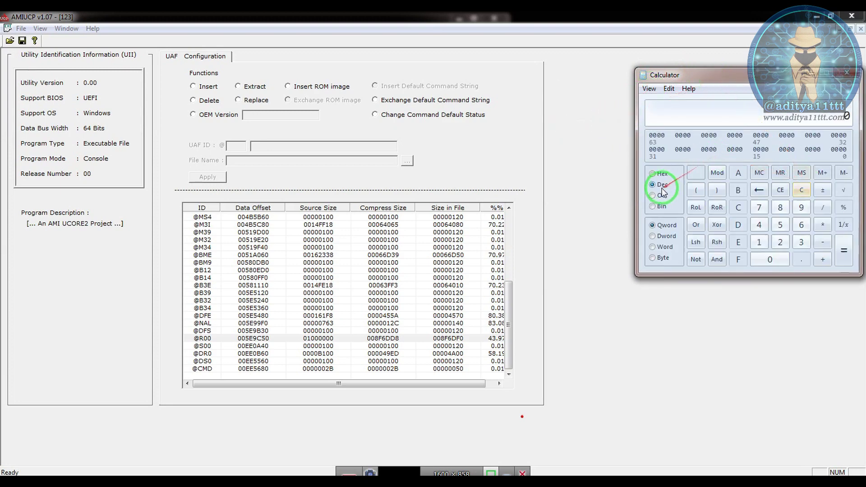
pyautogui.click(758, 243)
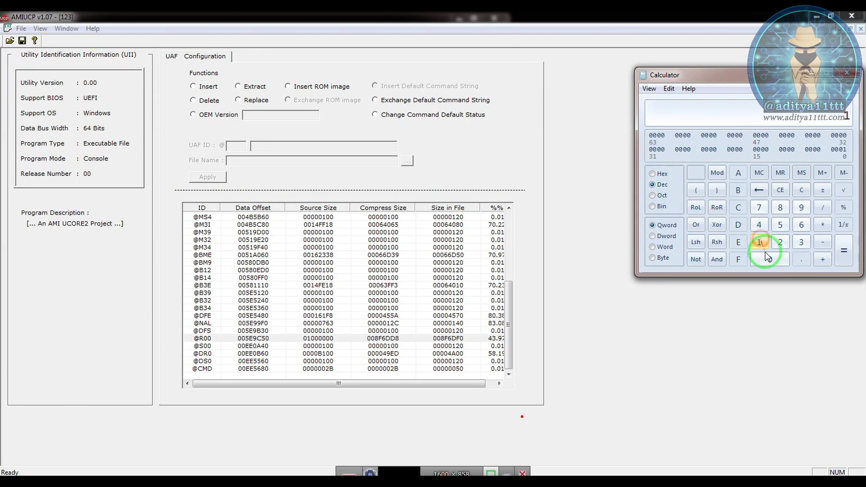
pyautogui.click(770, 260)
pyautogui.click(779, 244)
pyautogui.click(758, 224)
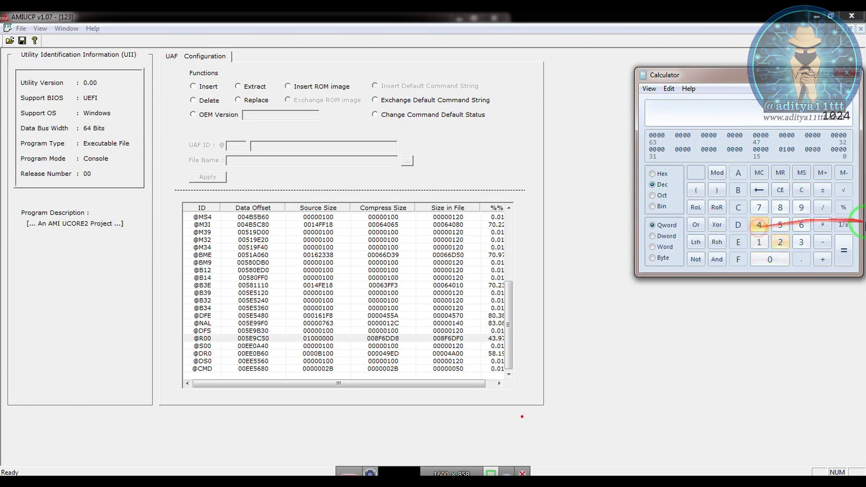
pyautogui.click(823, 224)
pyautogui.click(758, 242)
pyautogui.click(770, 259)
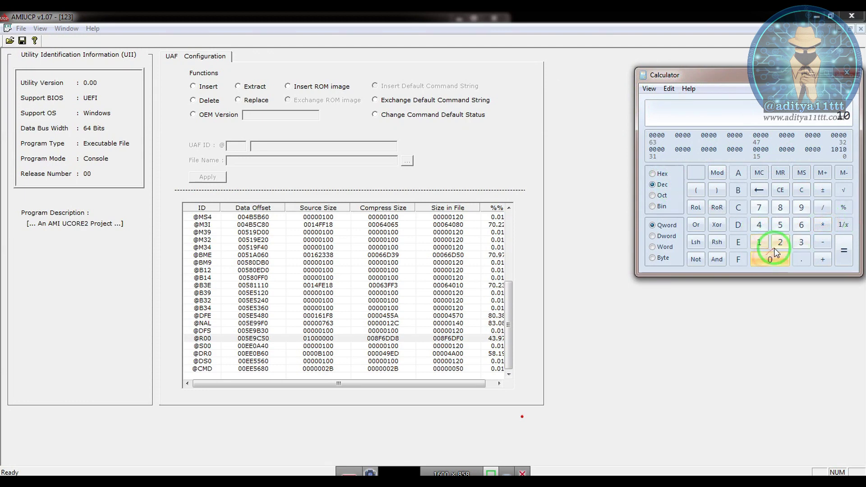
pyautogui.click(779, 242)
pyautogui.click(758, 228)
pyautogui.click(843, 250)
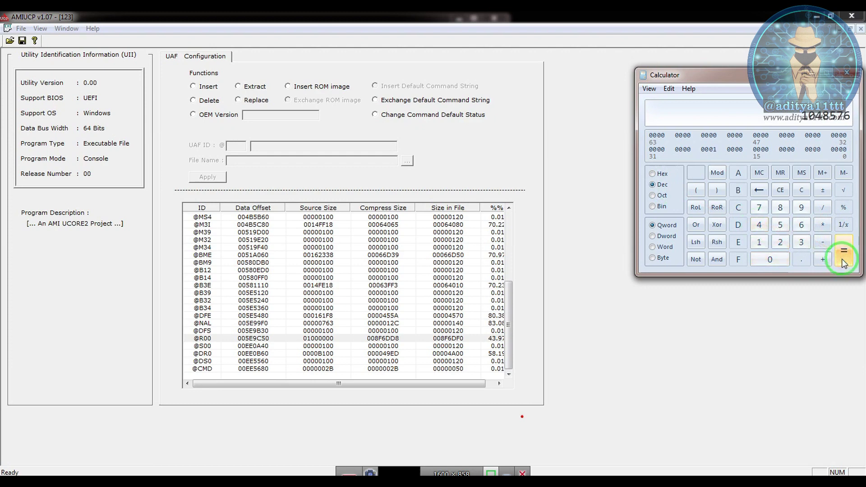
pyautogui.click(823, 226)
pyautogui.click(760, 242)
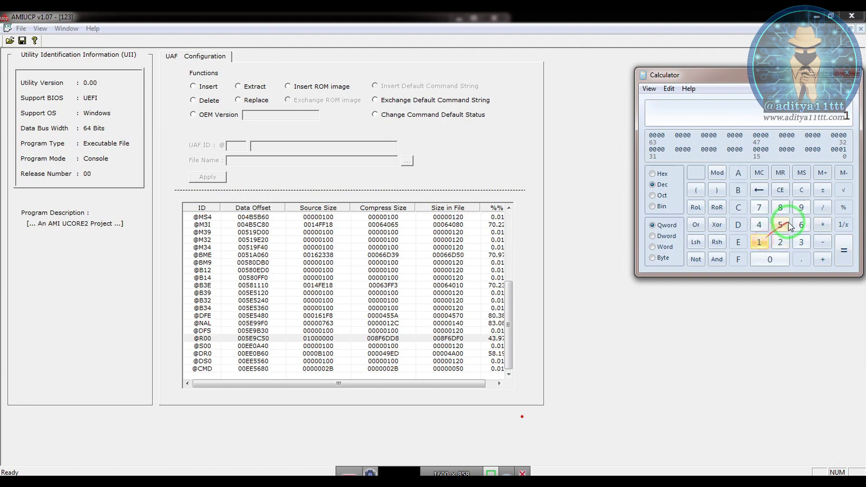
pyautogui.click(801, 225)
pyautogui.click(843, 250)
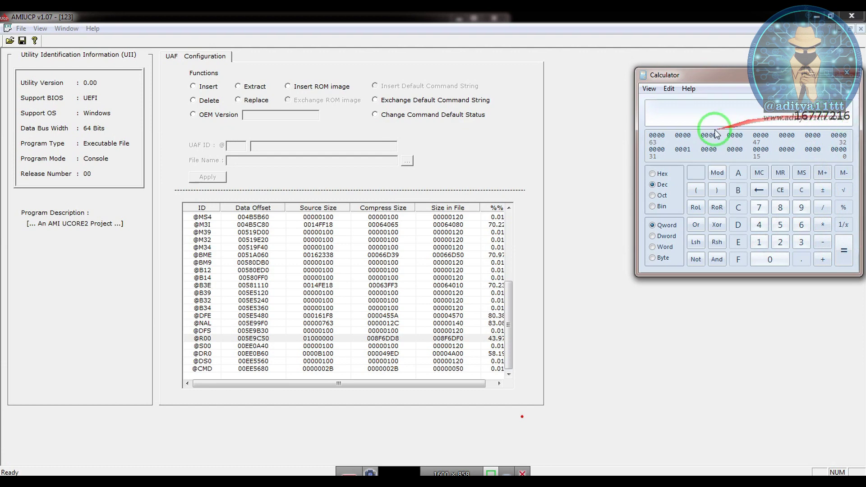
pyautogui.click(652, 173)
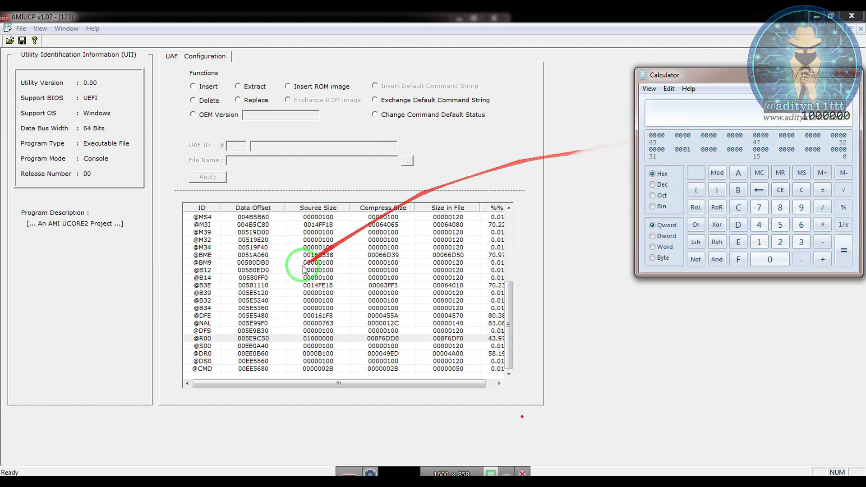
pyautogui.click(243, 338)
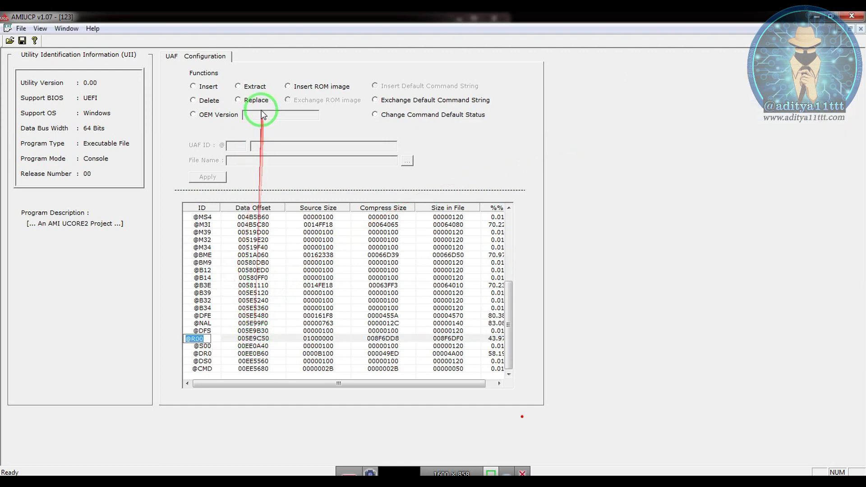
pyautogui.click(251, 87)
pyautogui.write('123_12')
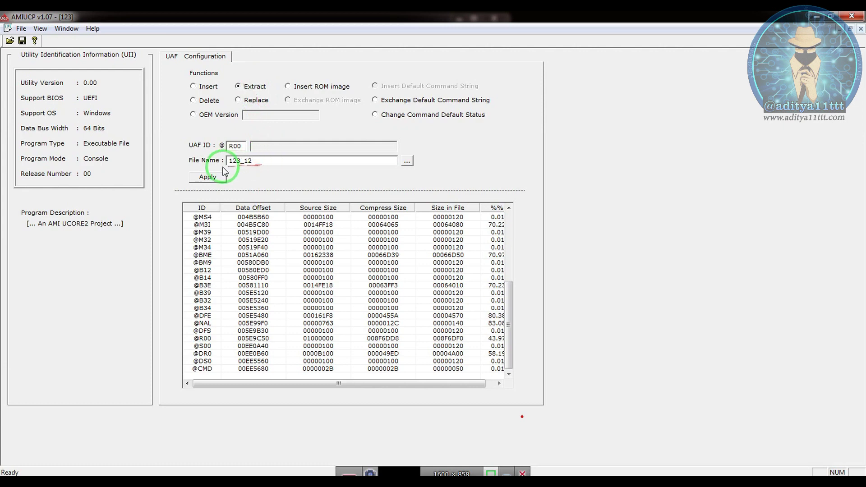
pyautogui.click(407, 161)
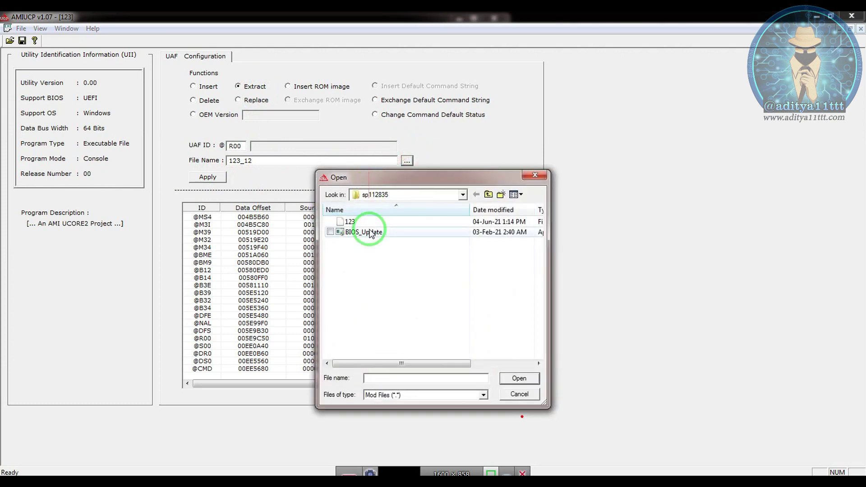
pyautogui.click(350, 221)
pyautogui.click(519, 381)
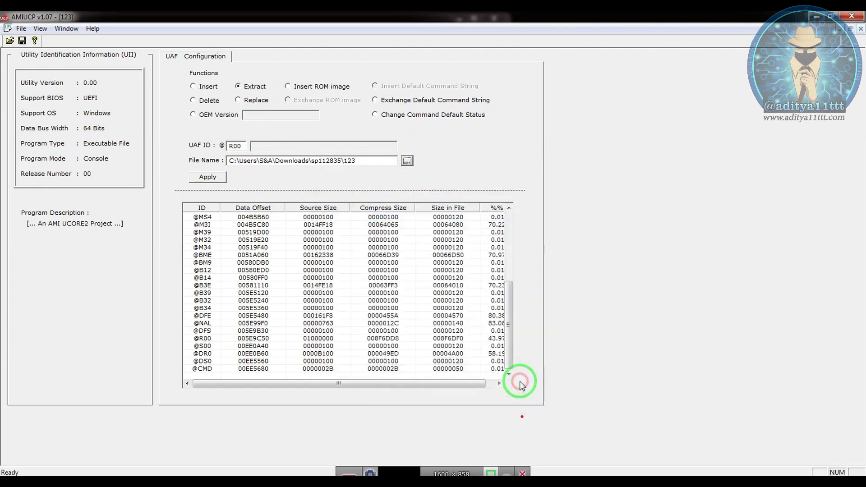
pyautogui.click(377, 159)
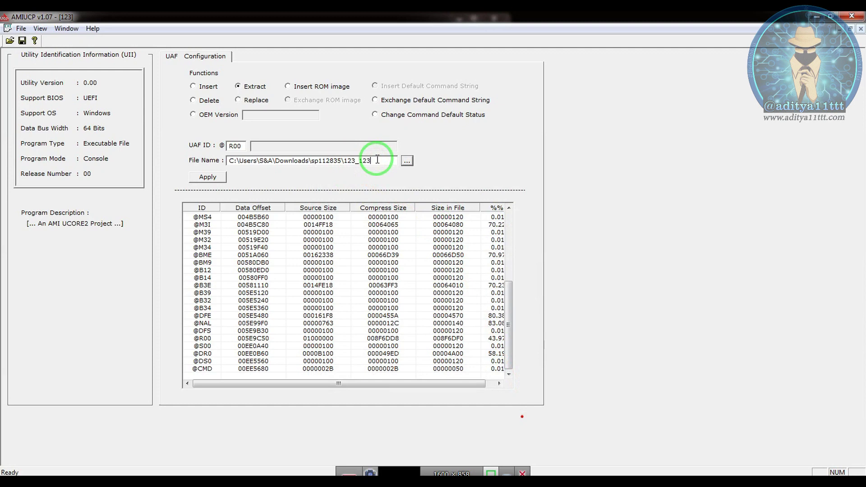
pyautogui.click(207, 177)
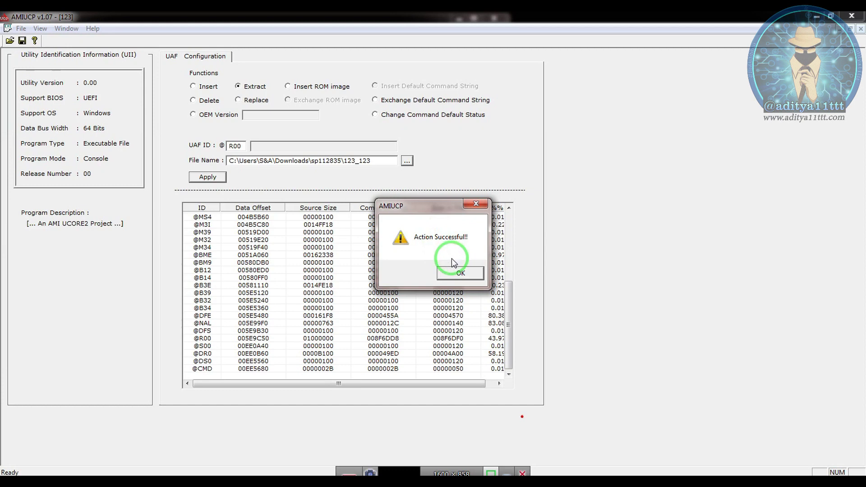
pyautogui.click(456, 272)
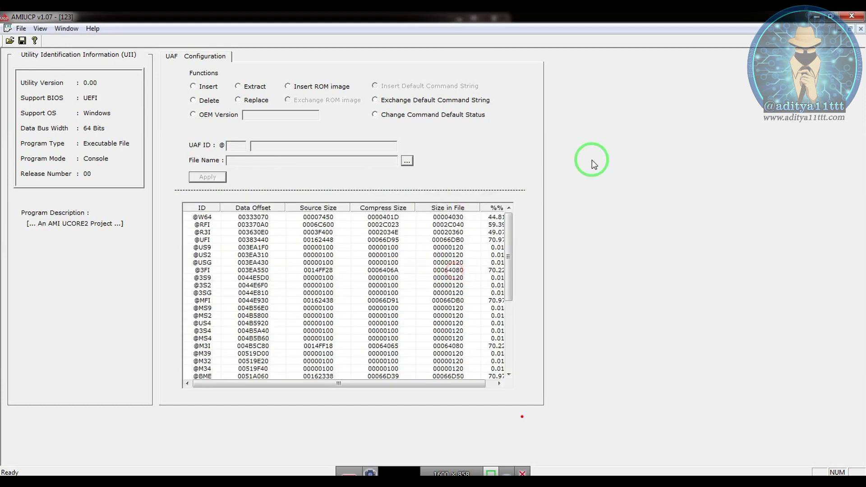
pyautogui.click(817, 17)
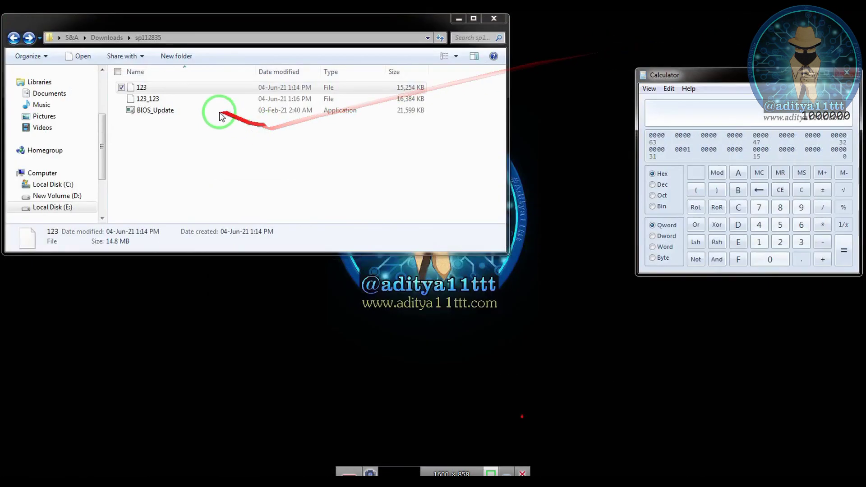
# Drag the 16,384 KB 123_123 into HxD and select all to confirm its 1000000-hex-byte length.
pyautogui.click(207, 99)
pyautogui.moveTo(147, 99)
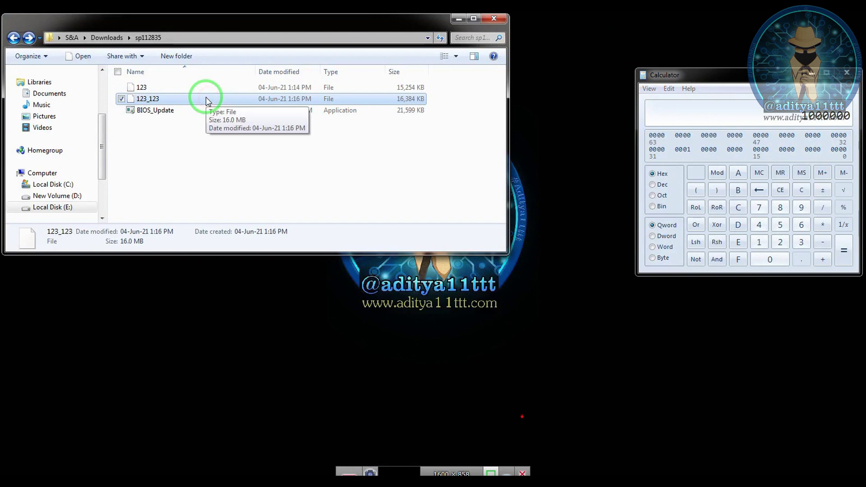
pyautogui.moveTo(208, 100); pyautogui.dragTo(159, 471)
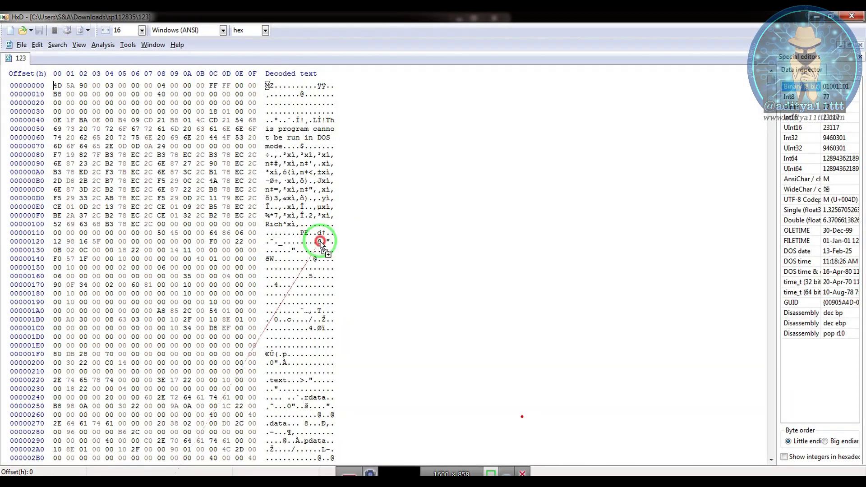
pyautogui.moveTo(159, 471); pyautogui.dragTo(320, 241)
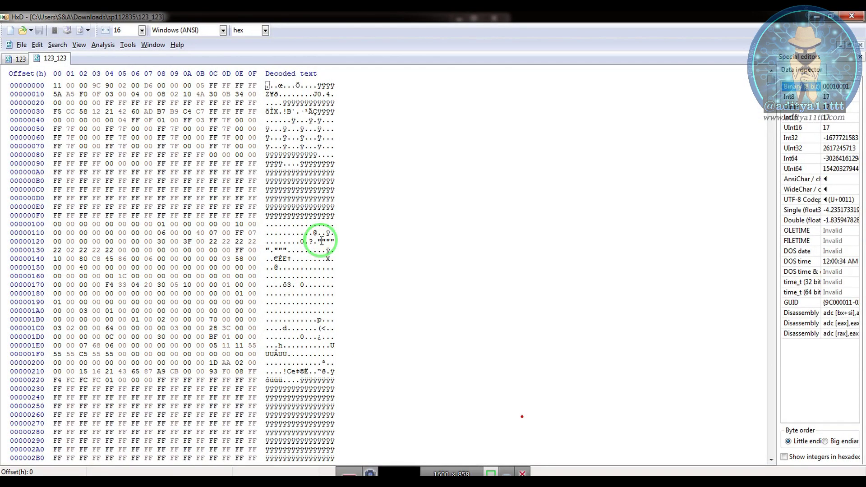
pyautogui.hotkey('ctrl', 'a')
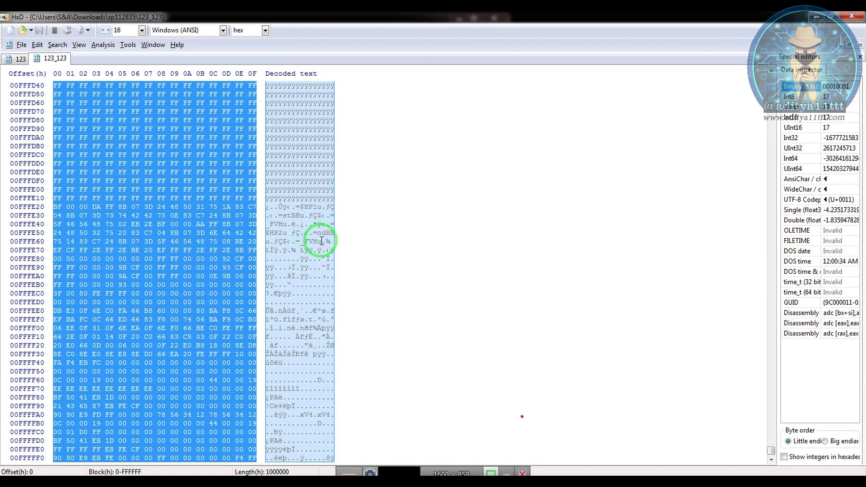
pyautogui.click(291, 147)
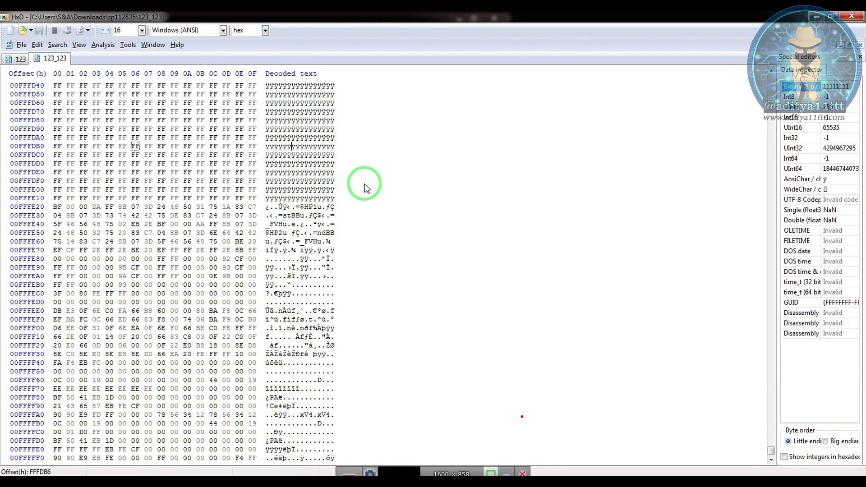